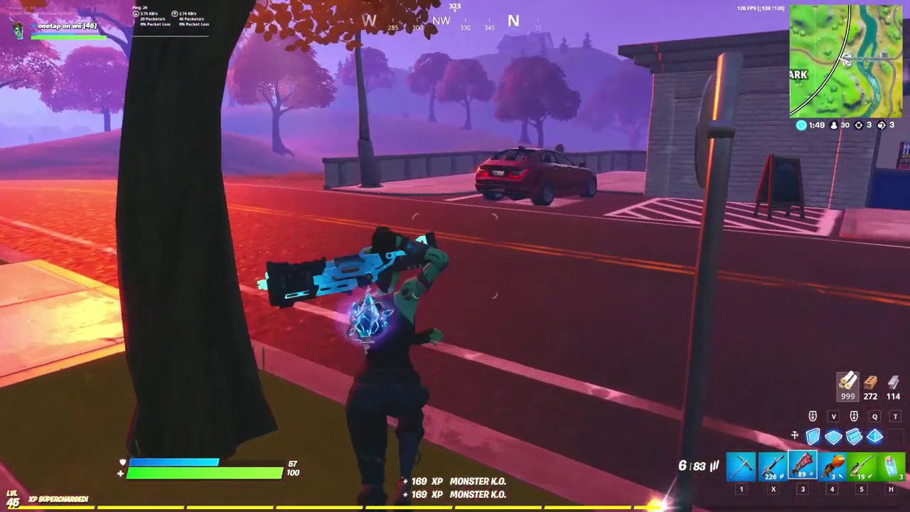
Step: Reload, switch to the bolt-action sniper (5), scope and snipe the opponent, then run across the grid map
key("r")
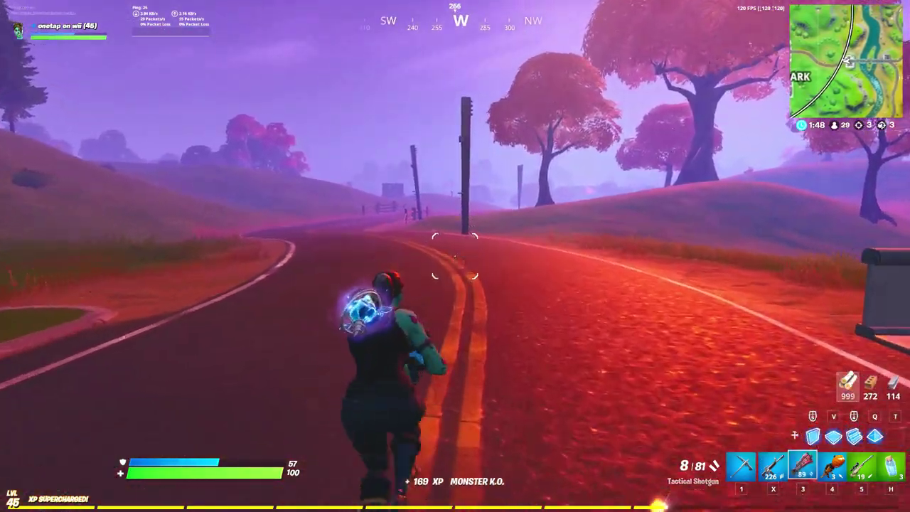
key("5")
right_click(455, 256)
left_click(455, 256)
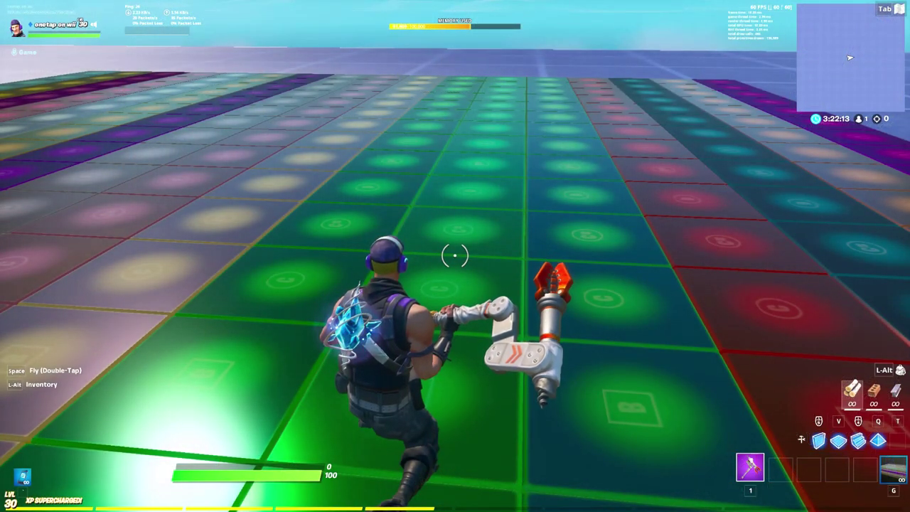
key("w")
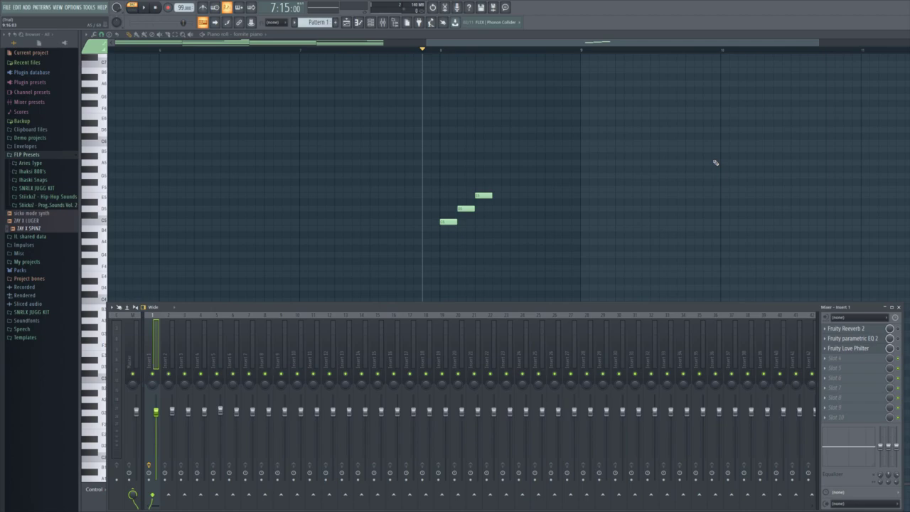
Step: Play the piano notes, open Fruity Reeverb 2, parametric EQ 2 and Love Philter, then replay them through the effects
key("space")
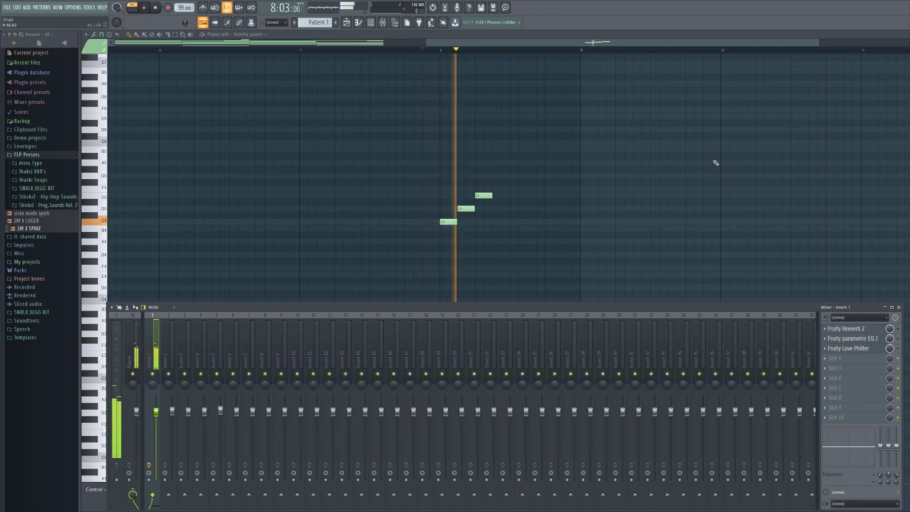
key("space")
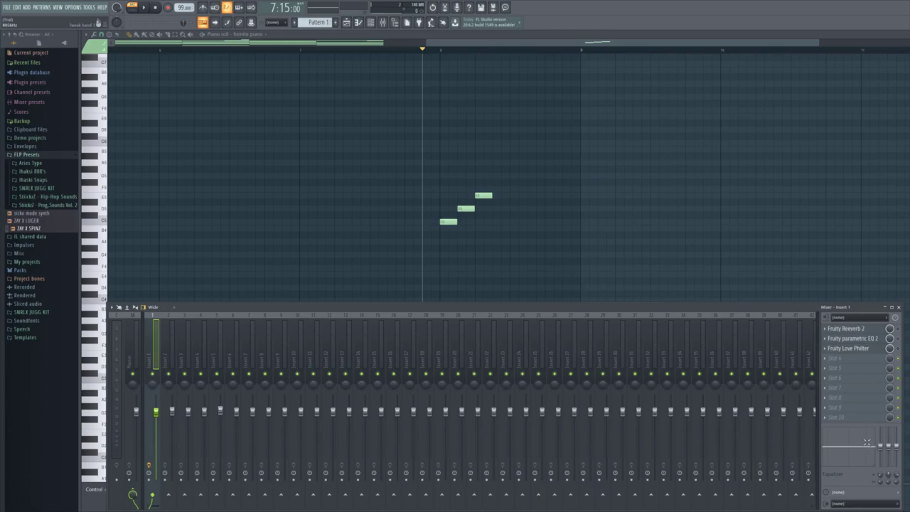
left_click(865, 328)
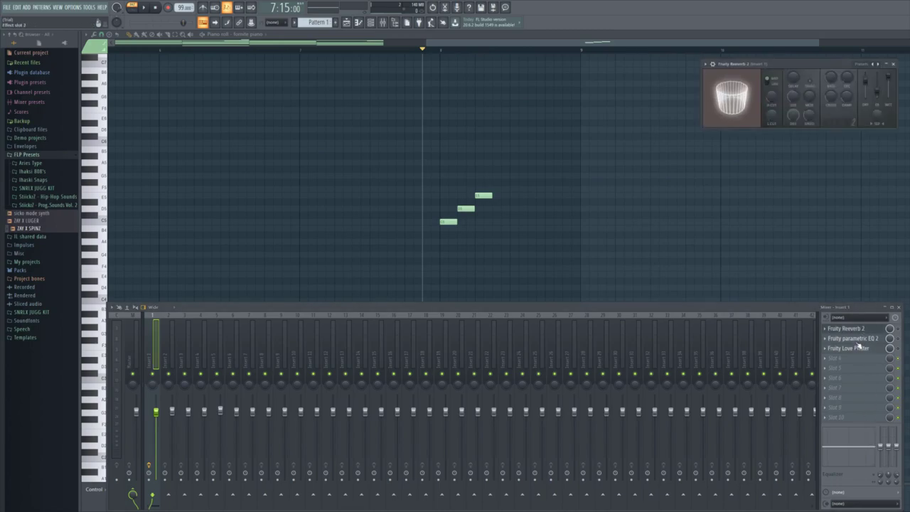
left_click(858, 340)
left_click(859, 348)
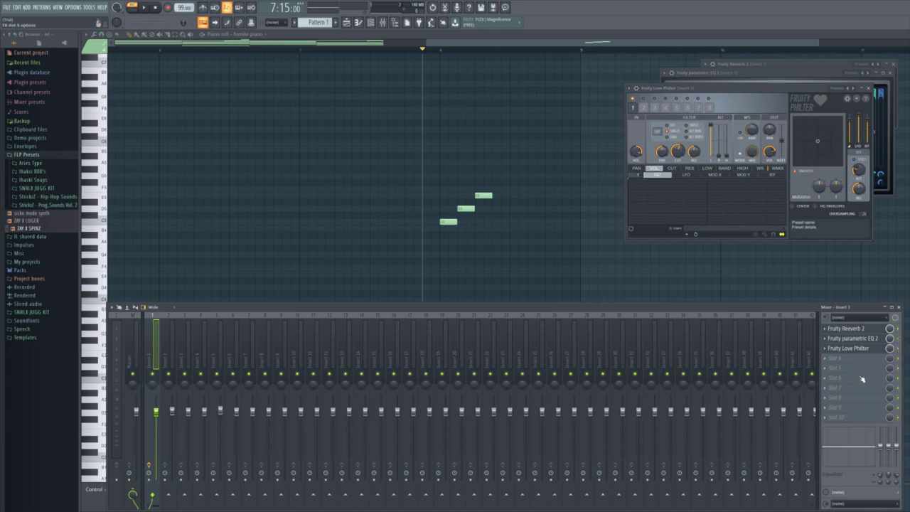
key("space")
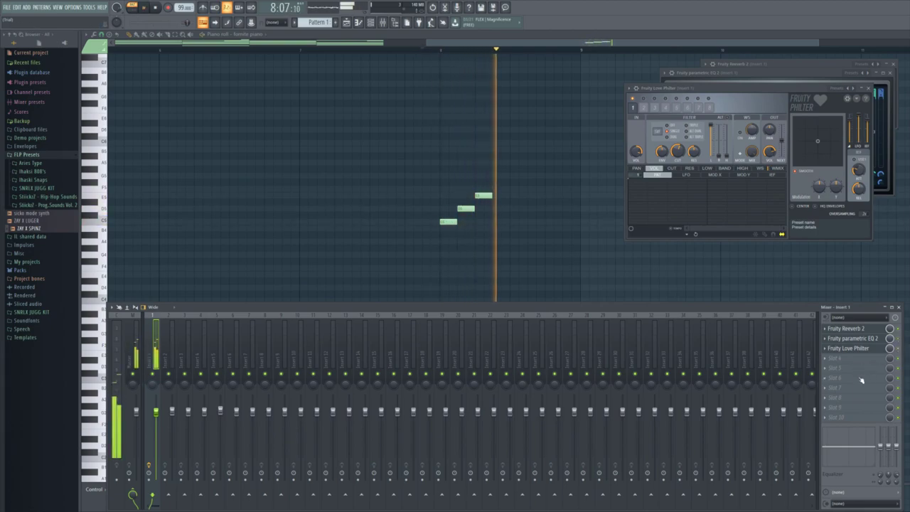
key("space")
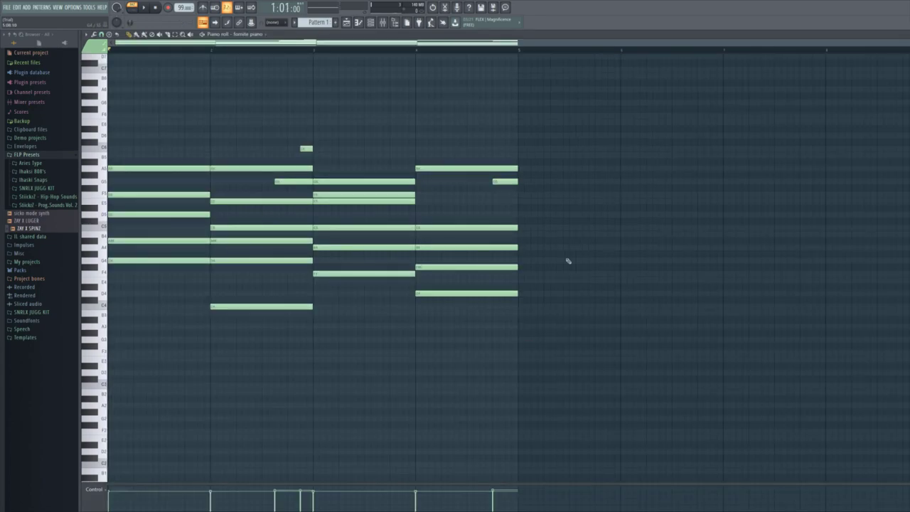
key("space")
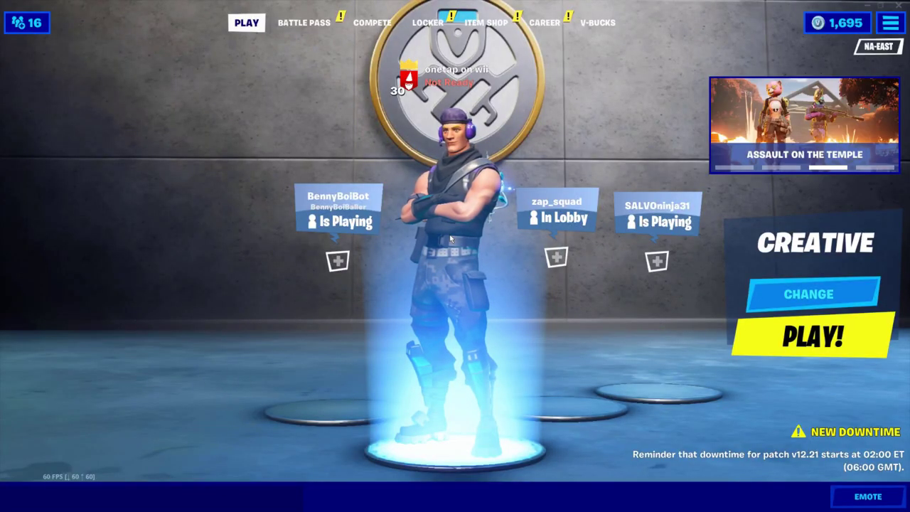
Step: Perform the Flippin' Sexy emote from the emote wheel
key("b")
left_click(526, 366)
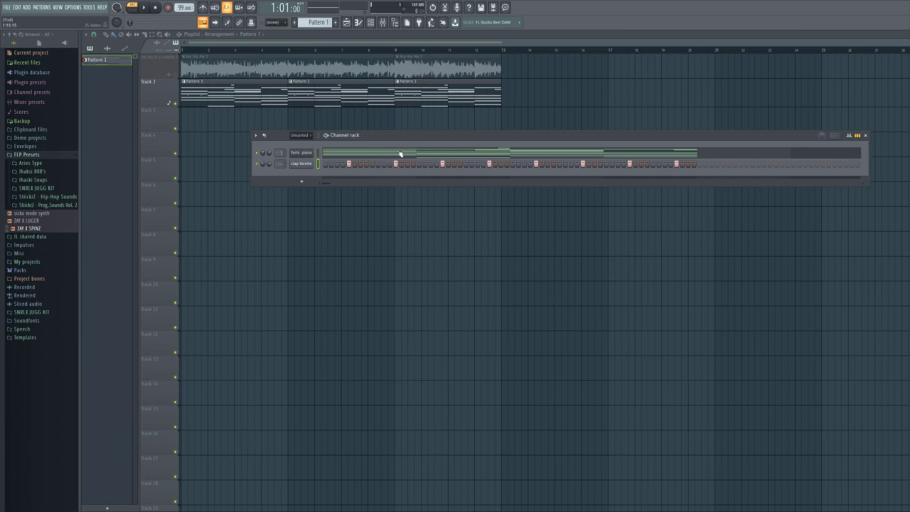
key("space")
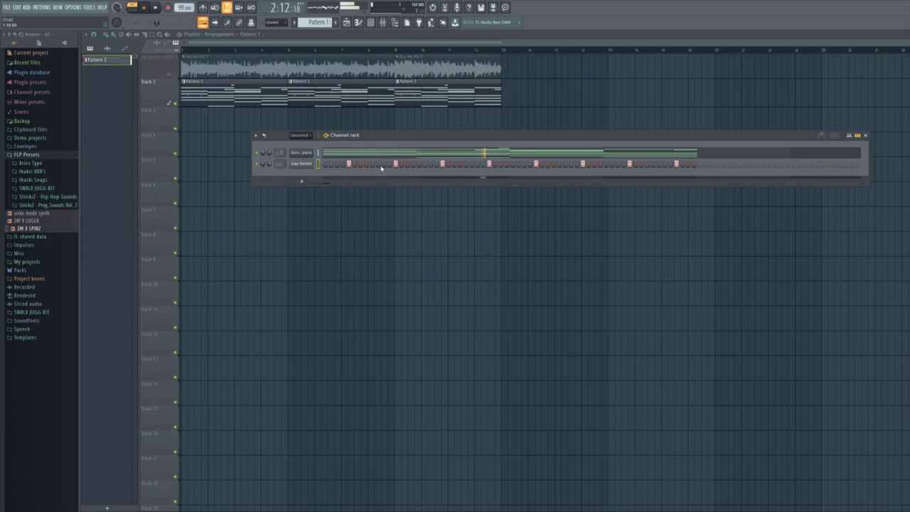
key("space")
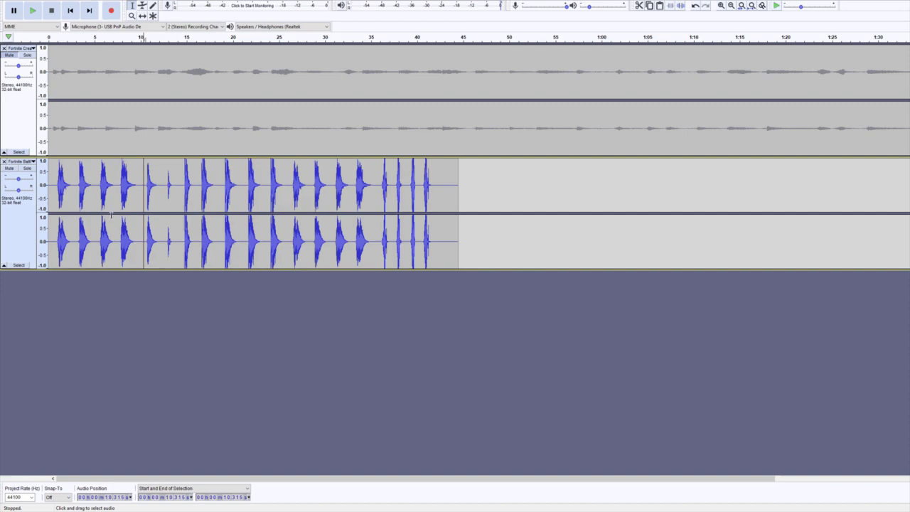
left_click(143, 190)
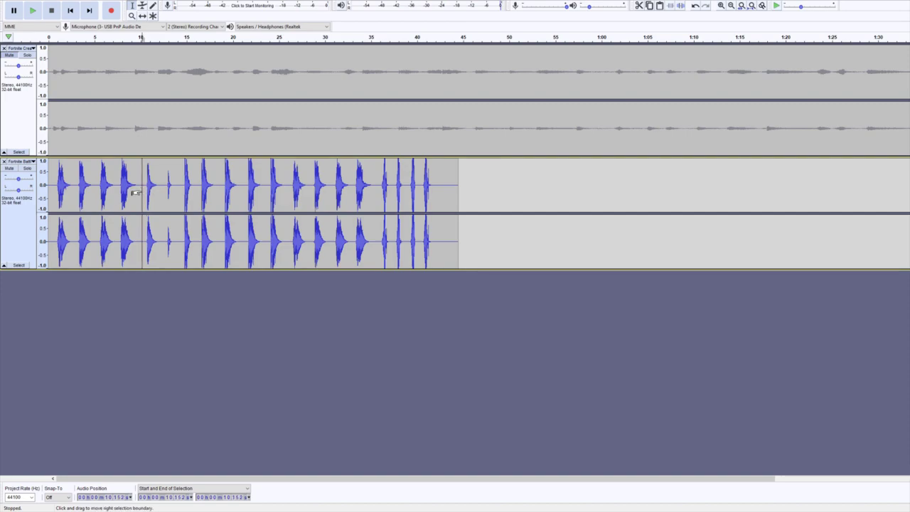
key("space")
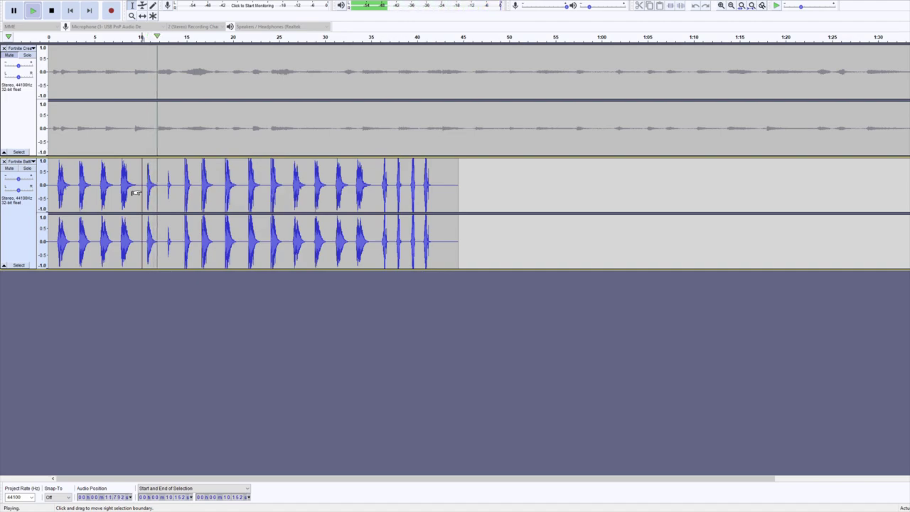
key("space")
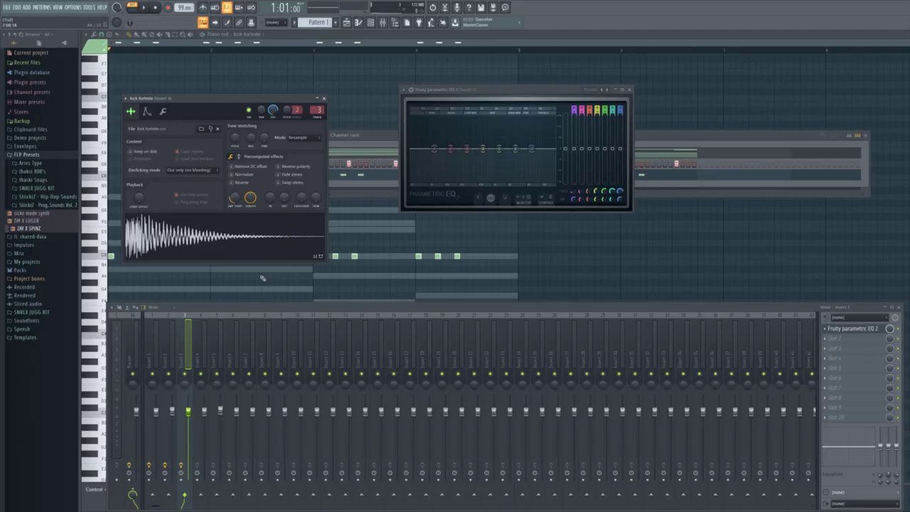
Step: Fade out the kick sample's tail early with the Out knob and preview the shortened kick
left_click(224, 246)
left_click_drag(283, 200, 283, 174)
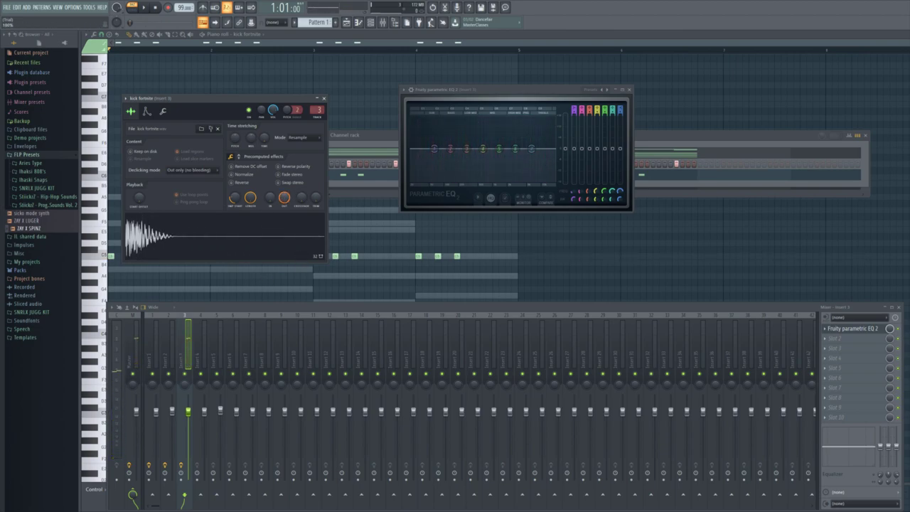
left_click(179, 246)
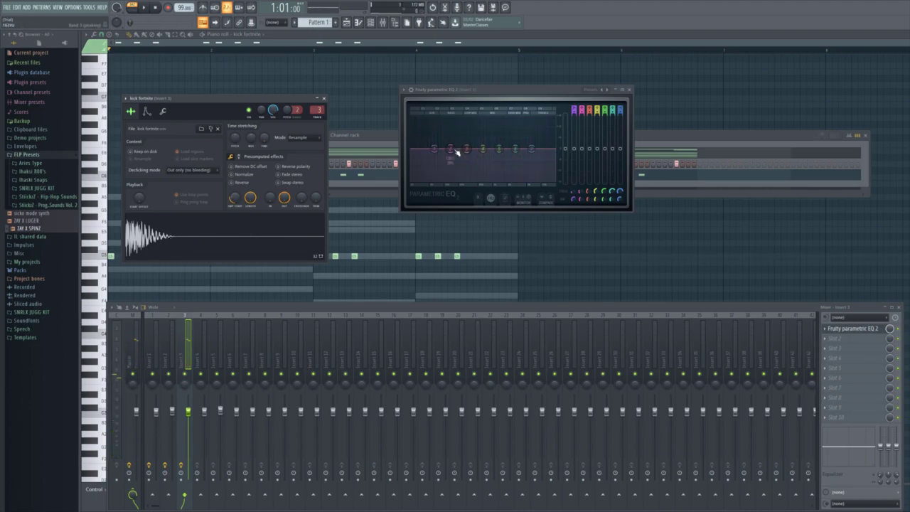
Step: In the kick's parametric EQ 2, boost band 2's lows, roll off highs with band 7, and preview
mouse_move(452, 148)
left_mouse_down()
mouse_move(451, 117)
mouse_move(452, 135)
left_mouse_up()
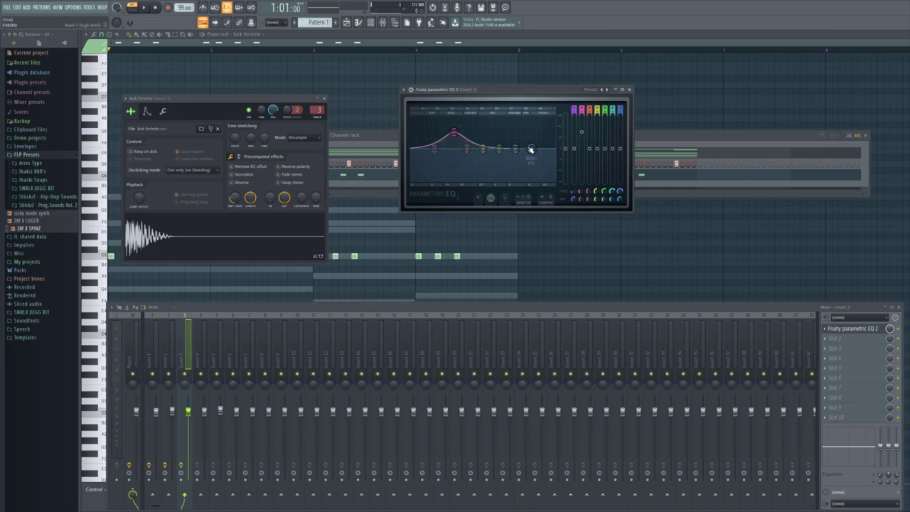
left_click_drag(530, 150, 500, 173)
left_click(187, 238)
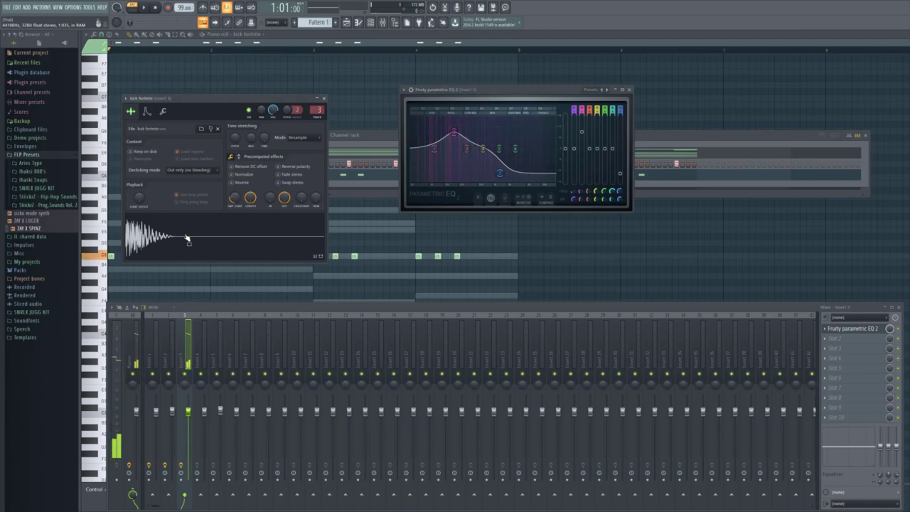
left_click(187, 238)
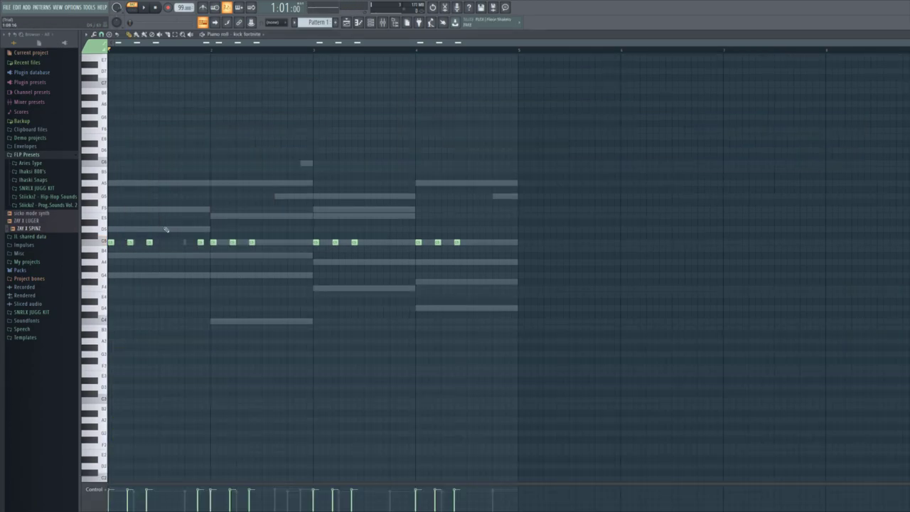
key("space")
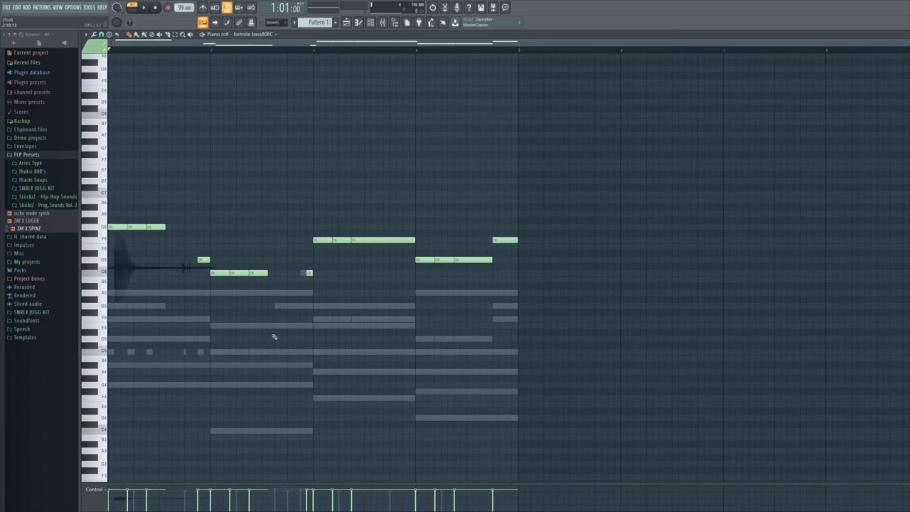
Step: Play back the 808 bass line in its piano roll
scroll(274, 337, "up", 1)
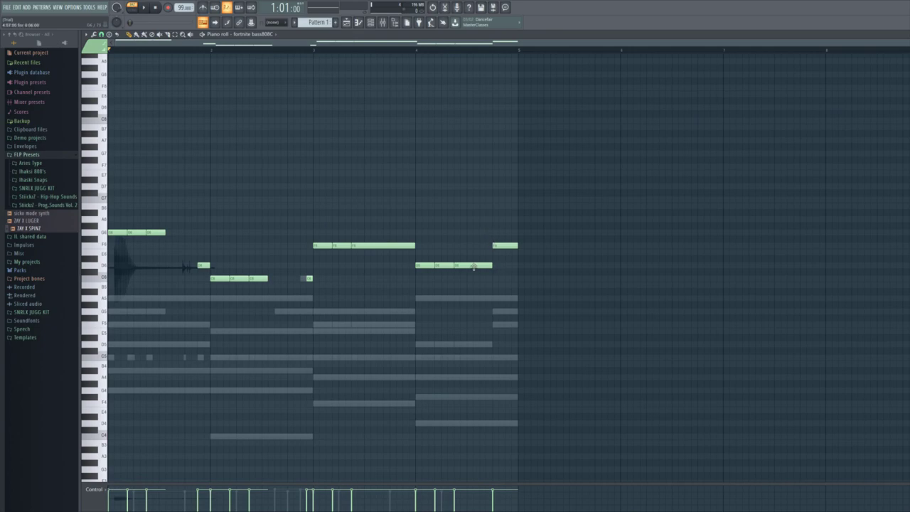
key("space")
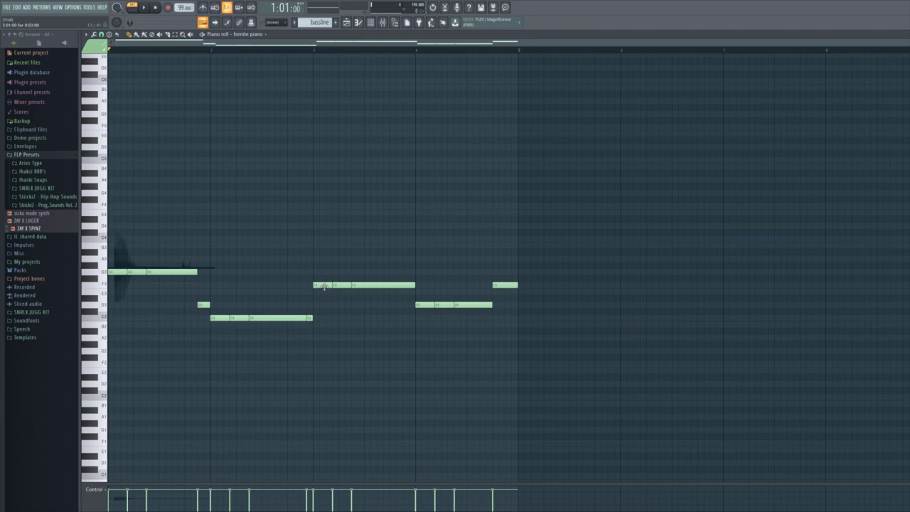
Step: Play the bassline pattern, then play the arrangement from where the bassline starts on Track 3
key("space")
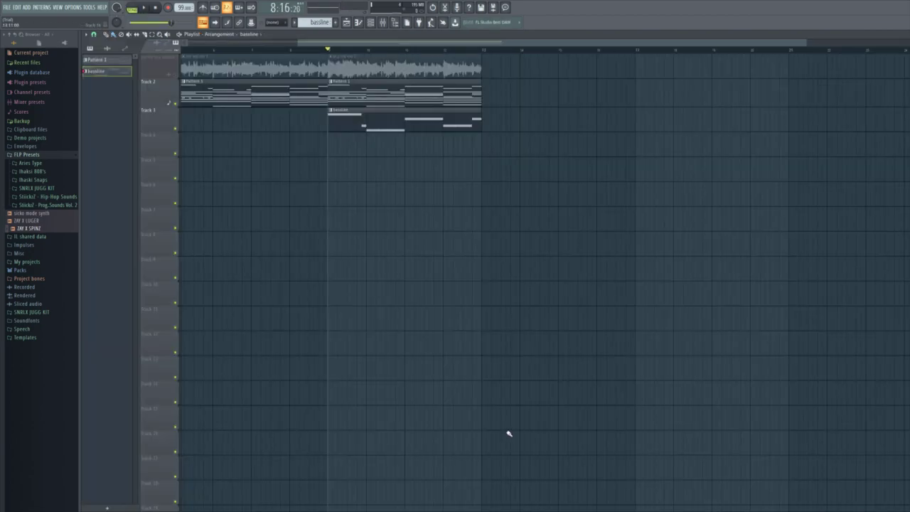
key("space")
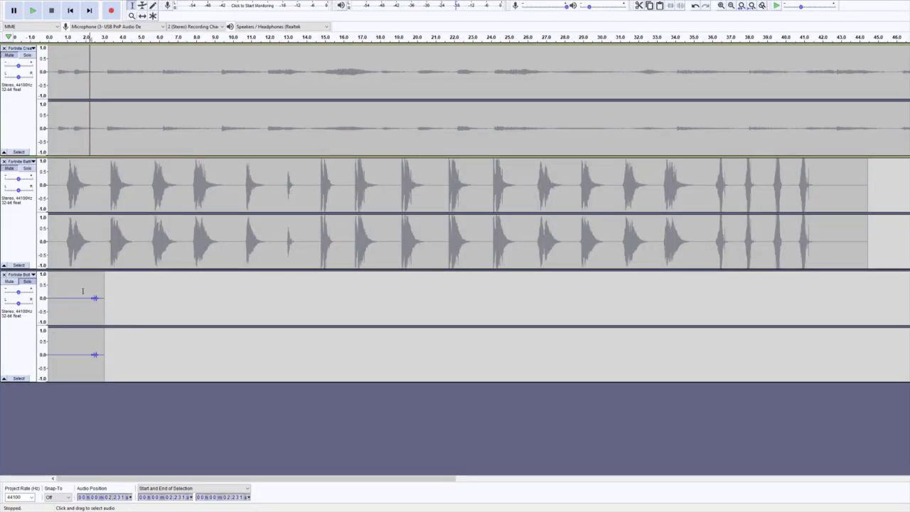
left_click(82, 290)
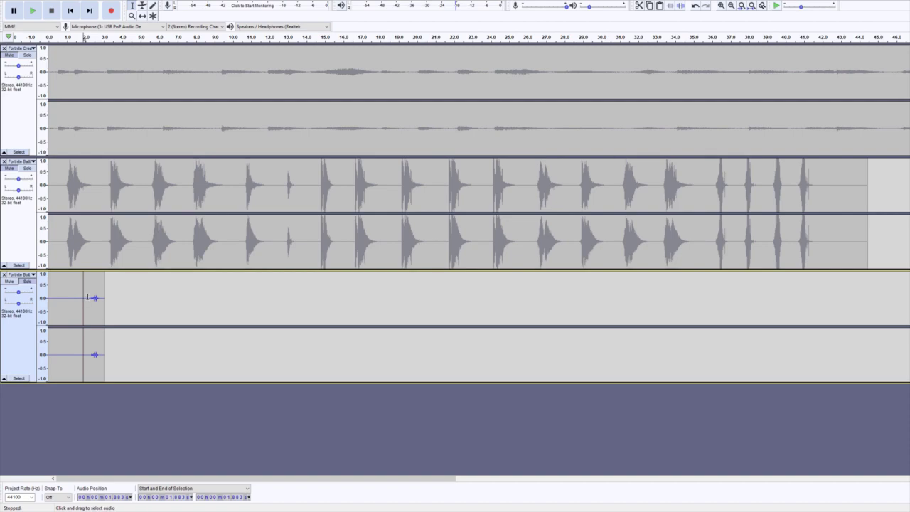
key("space")
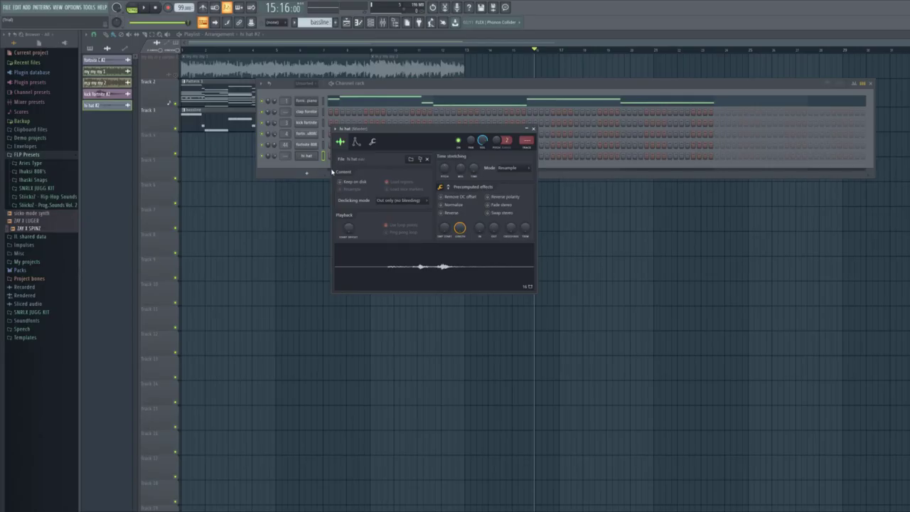
Step: Set the hi hat's sample start offset to about 34%, checking the keyboard and arpeggio settings
left_click_drag(398, 128, 391, 109)
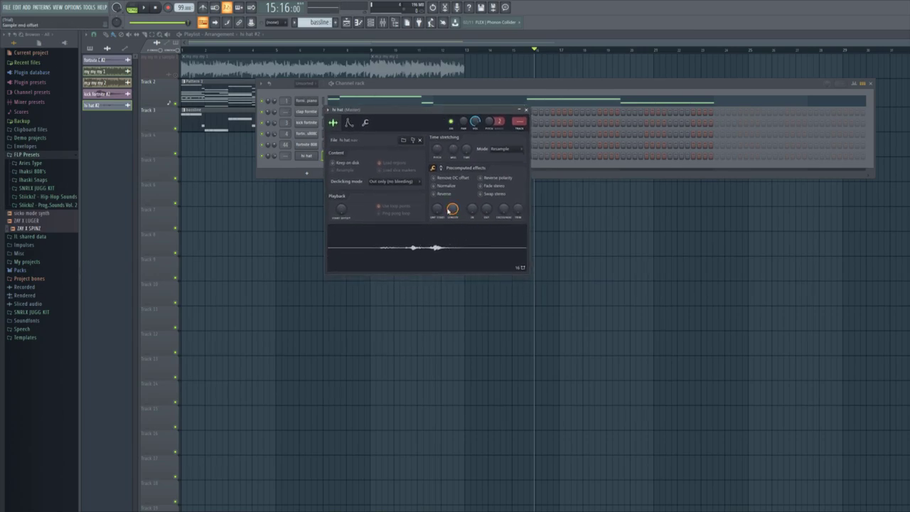
left_click_drag(436, 208, 436, 194)
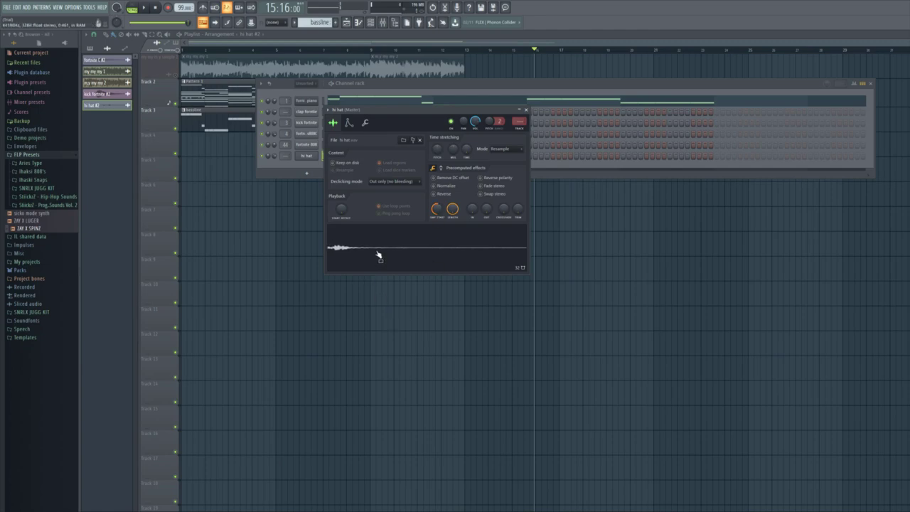
left_click(365, 123)
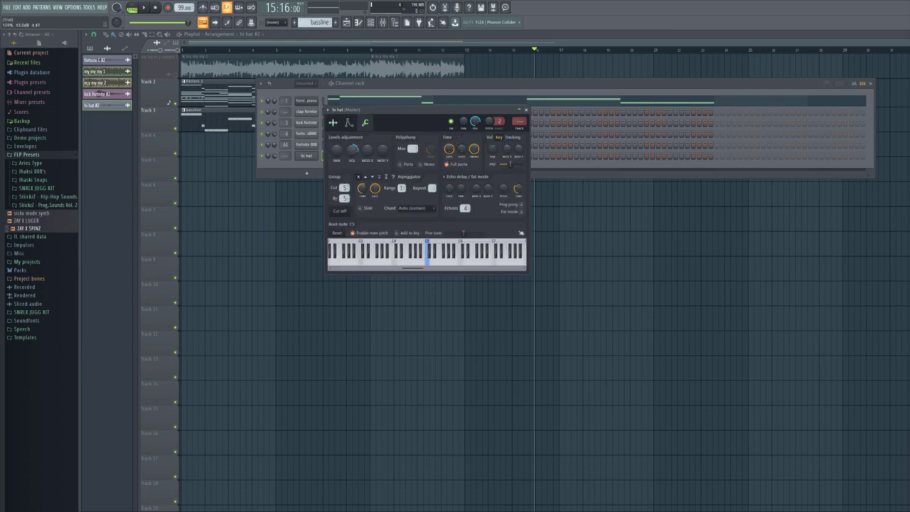
left_click(337, 124)
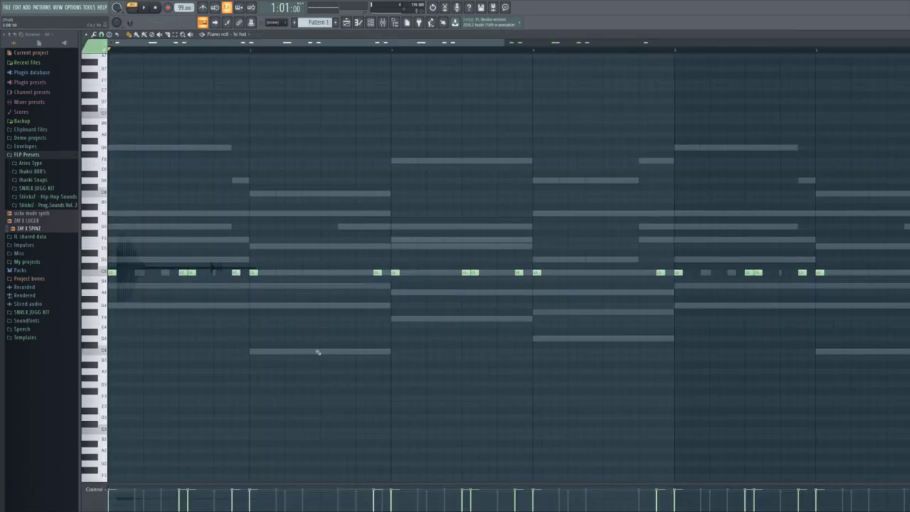
Step: Play back the hi hat pattern, the recorded Fortnite sounds and the other hat pattern
key("space")
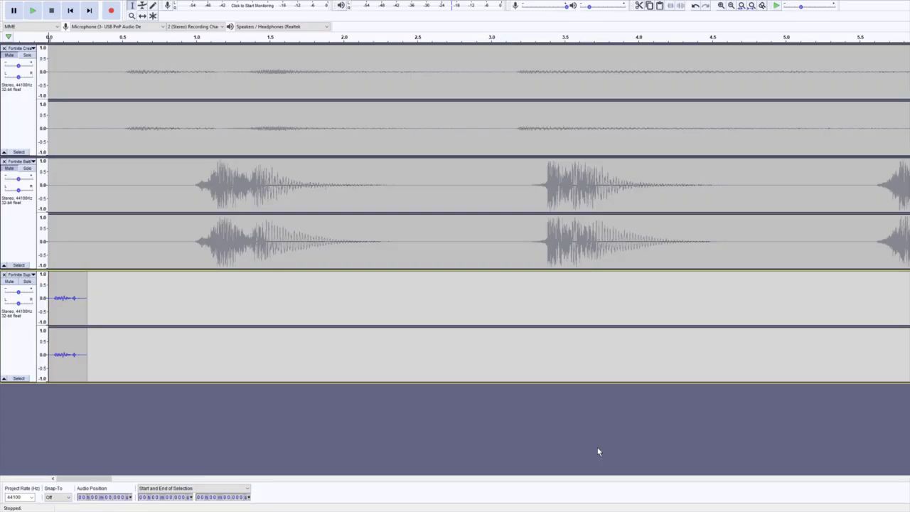
key("space")
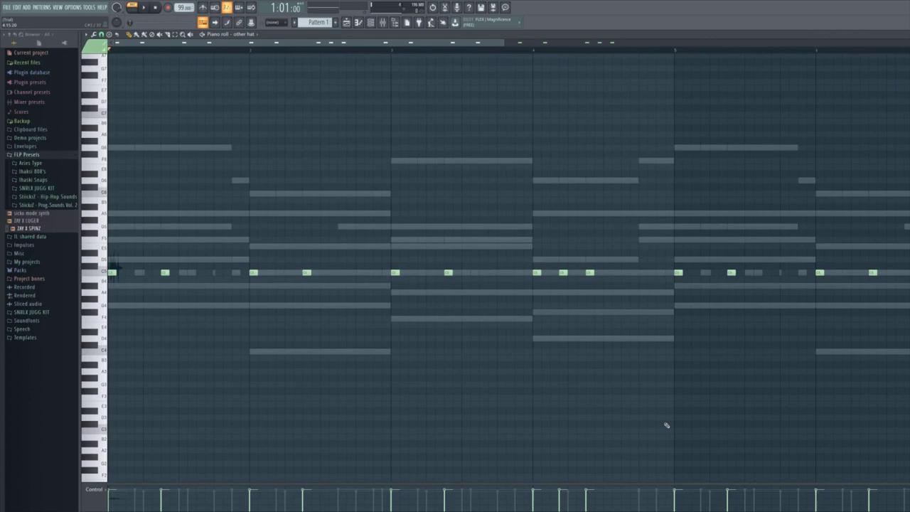
key("space")
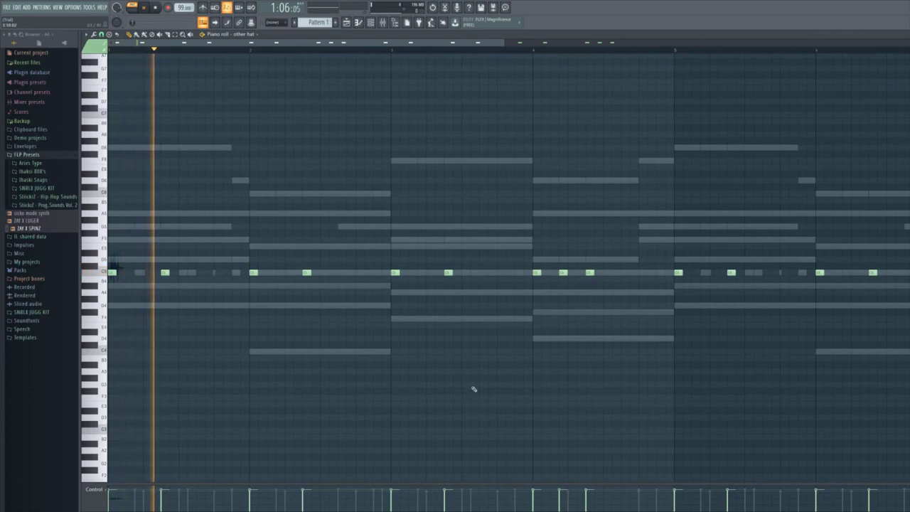
scroll(446, 365, "up", 2)
scroll(201, 325, "down", 3)
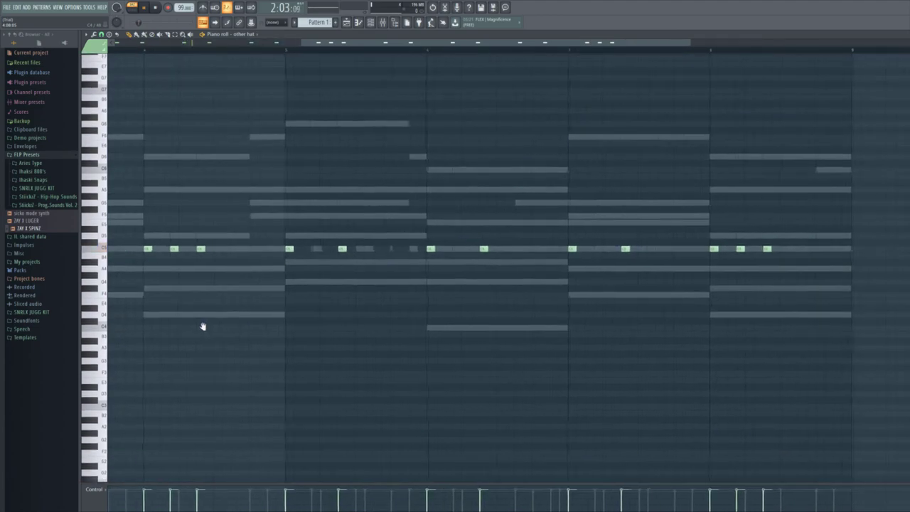
scroll(333, 330, "right", 2)
scroll(565, 335, "left", 1)
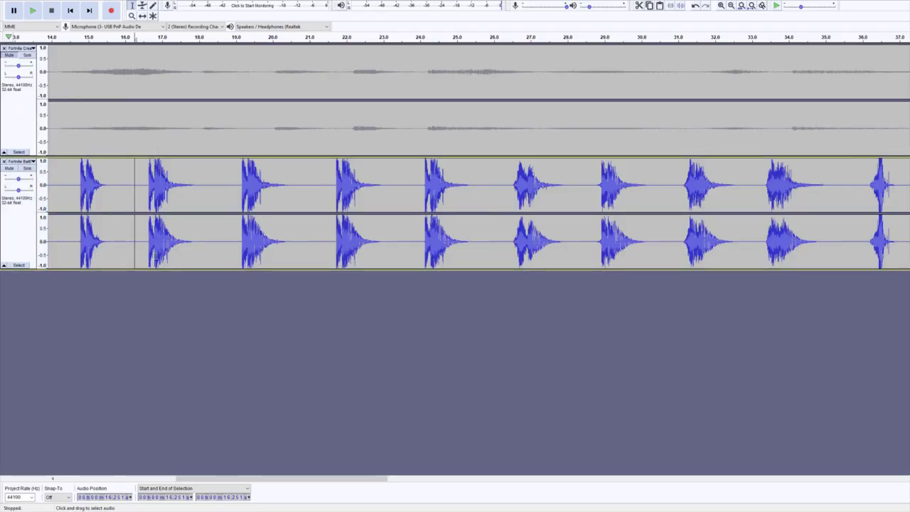
Step: Audition the second Fortnite recording in Audacity from a chosen start point
left_click(140, 186)
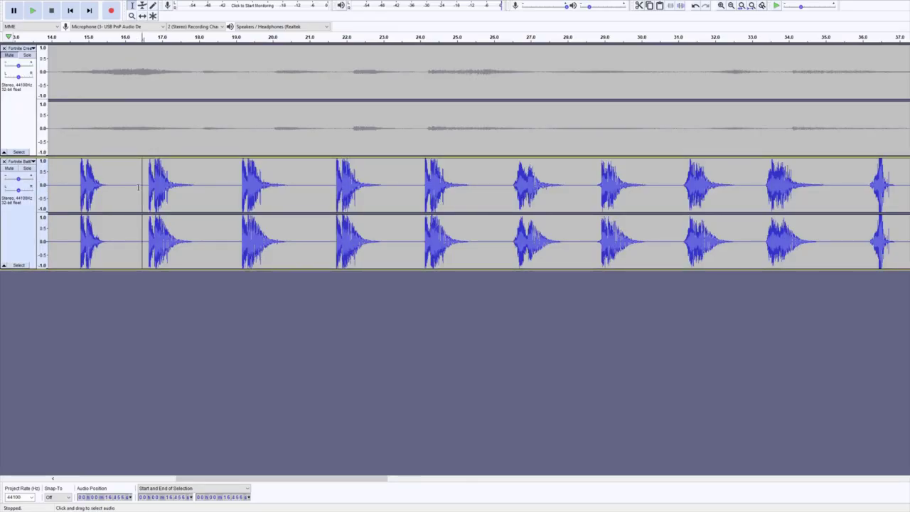
key("space")
key("x")
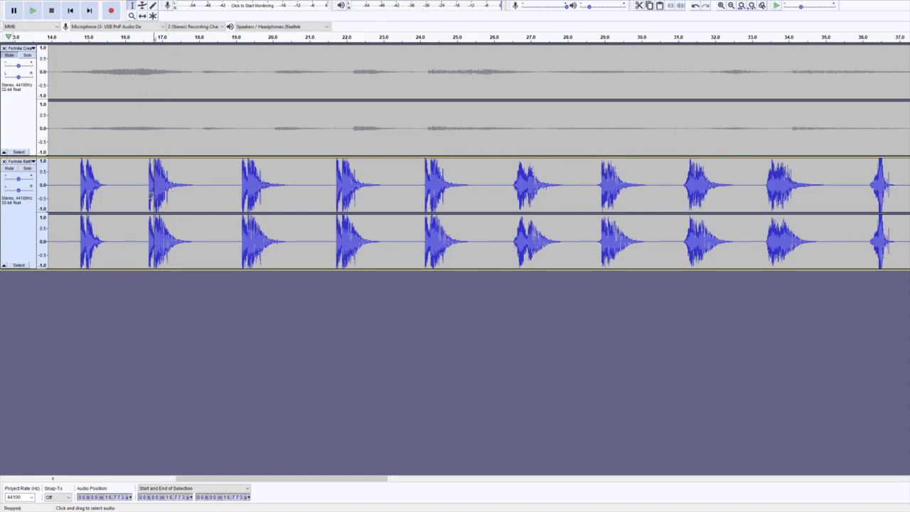
key("space")
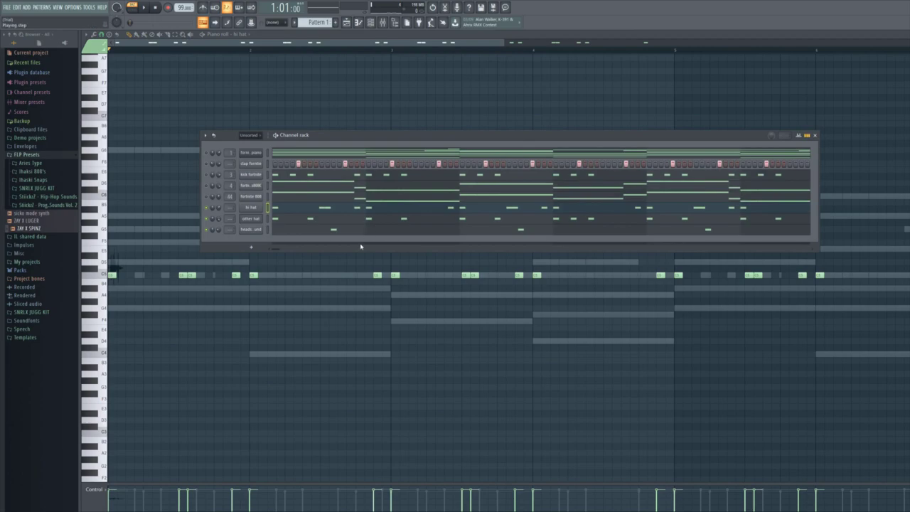
Step: Play the full pattern with every channel, stop it, and bring up the mixer with F9
key("space")
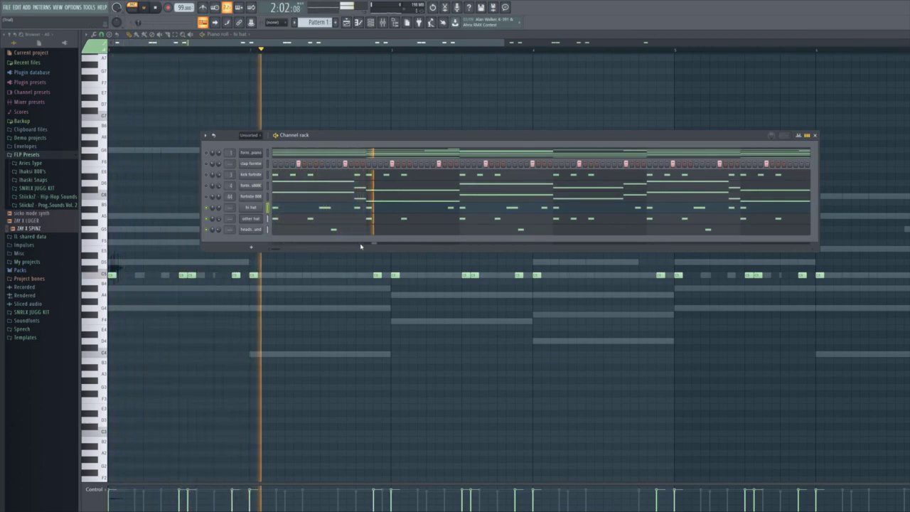
key("space")
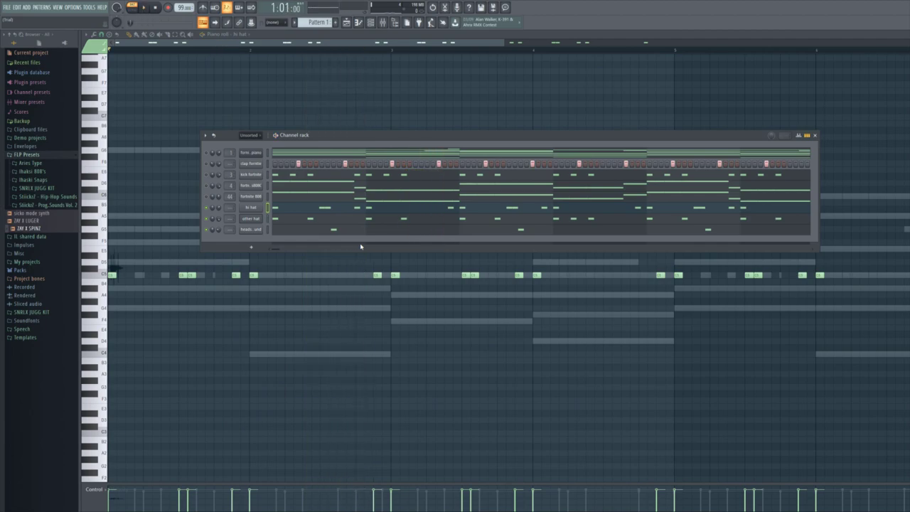
key("F9")
Step: Route the other hat channel to mixer insert 5, add Fruity parametric EQ 2 there, and play the beat
scroll(231, 220, "up", 5)
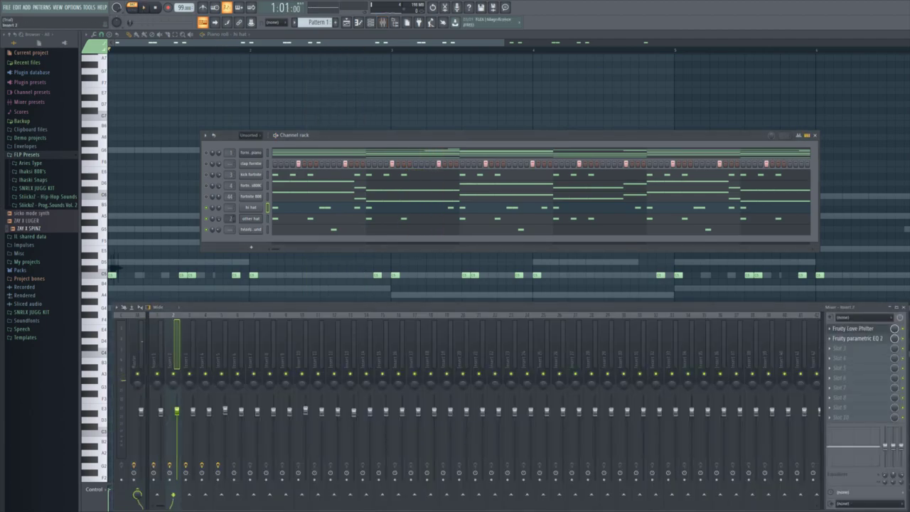
scroll(231, 220, "down", 1)
scroll(231, 220, "up", 1)
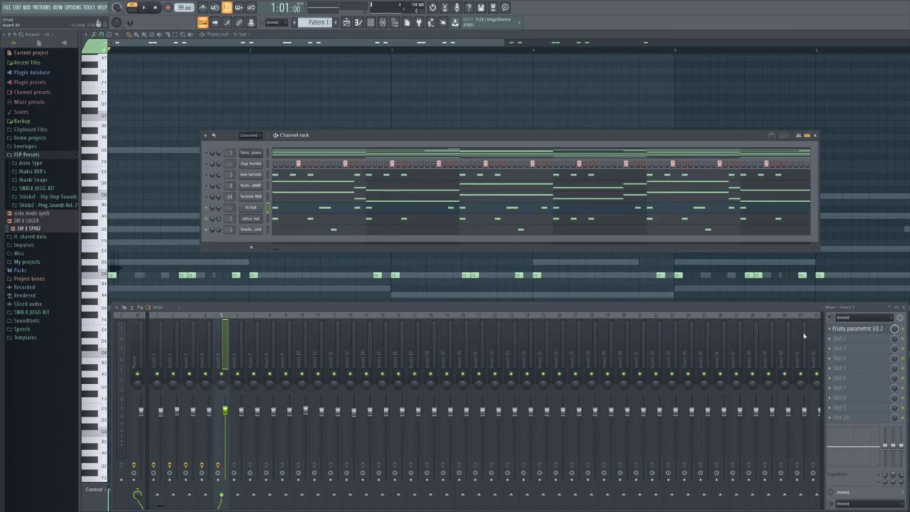
left_click(857, 328)
left_click(352, 112)
key("space")
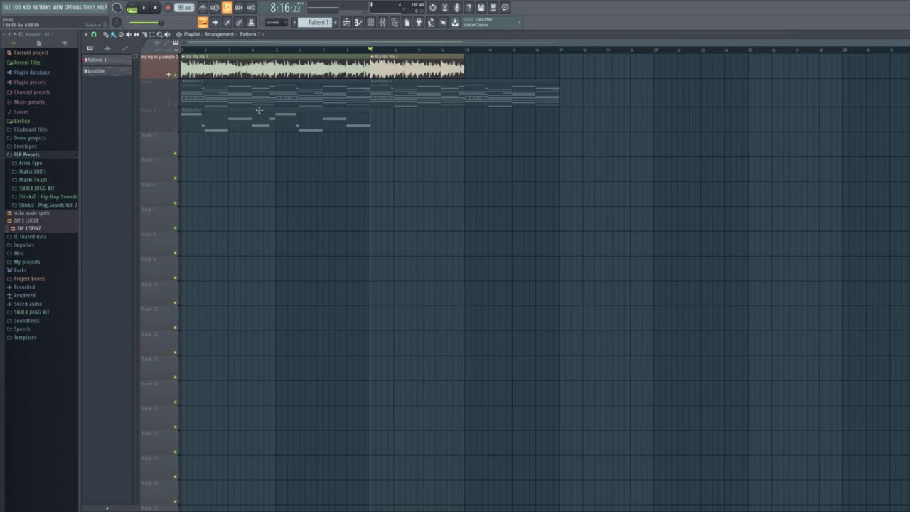
Step: Play the arrangement from the beginning, jump playback to bar 9, then stop it
key("space")
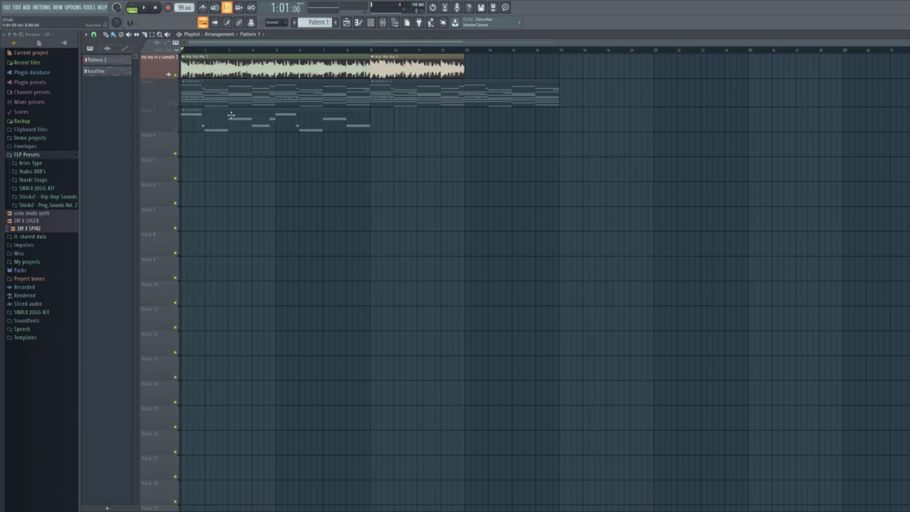
key("space")
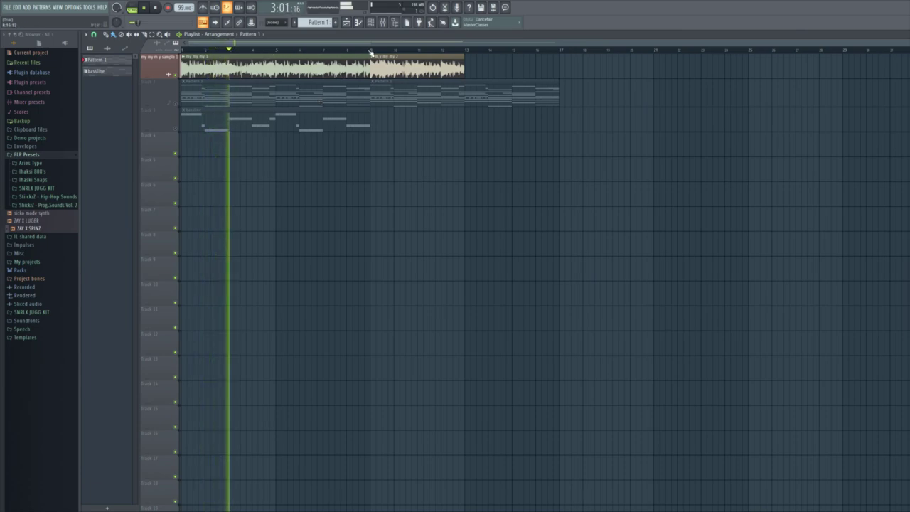
left_click(370, 51)
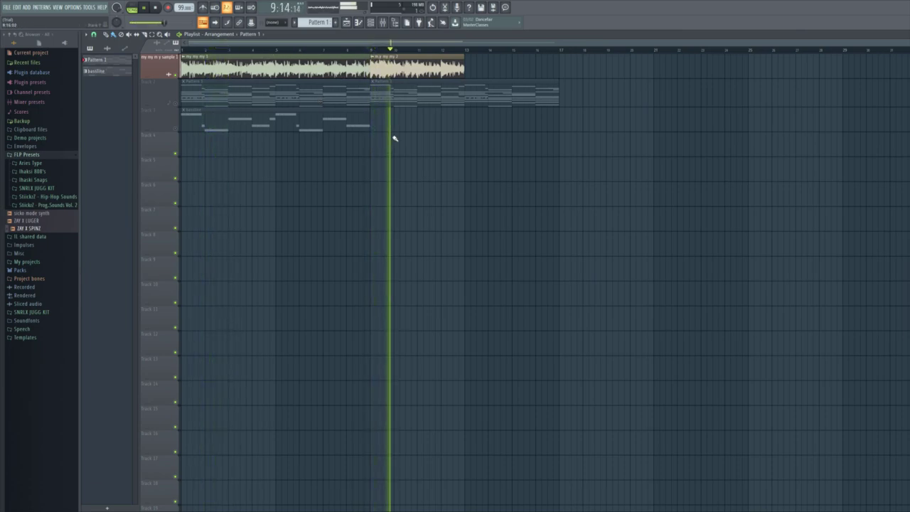
key("space")
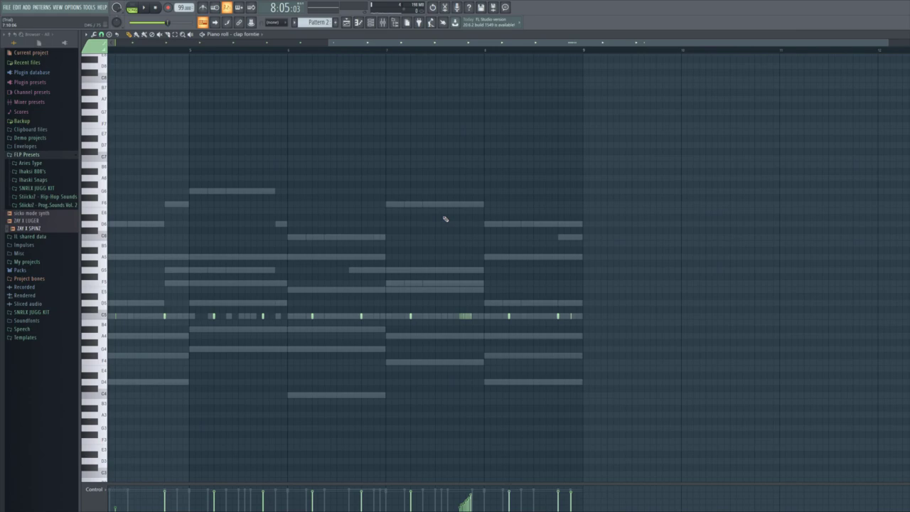
Step: Audition the clap fortnite notes in the piano roll from mid-pattern, then stop playback
scroll(459, 316, "up", 2)
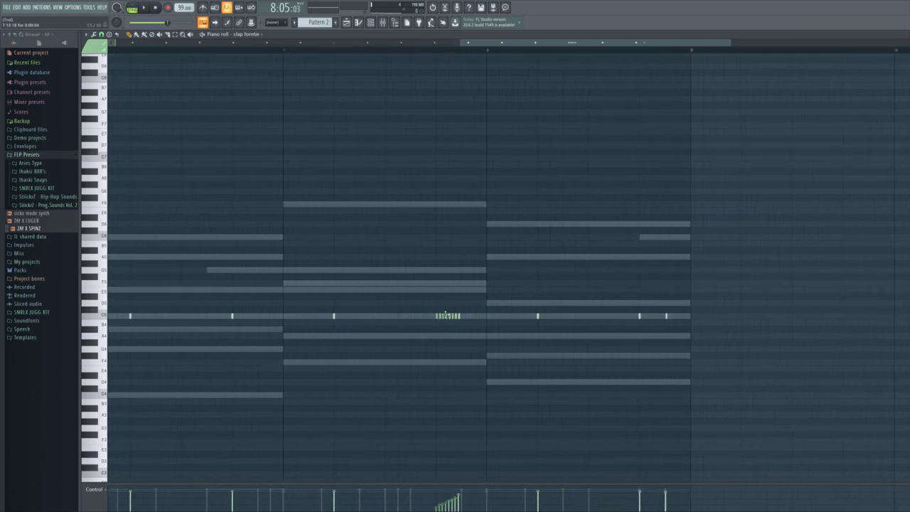
scroll(445, 313, "down", 2)
scroll(432, 299, "up", 2)
left_click(357, 51)
key("space")
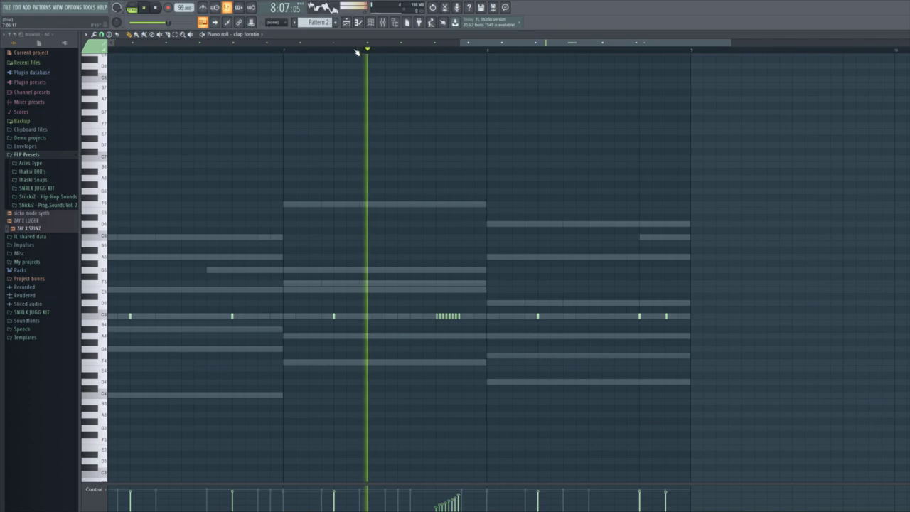
key("space")
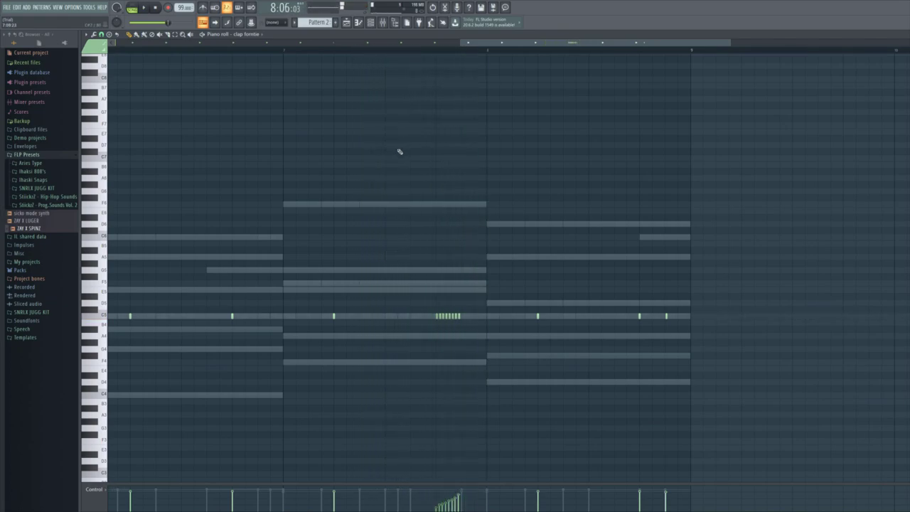
scroll(402, 312, "down", 2)
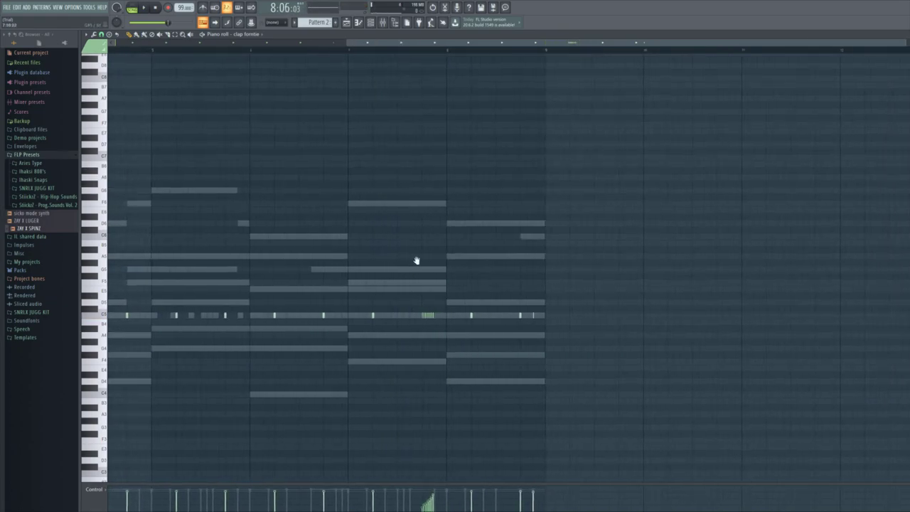
scroll(434, 270, "up", 2)
key("F5")
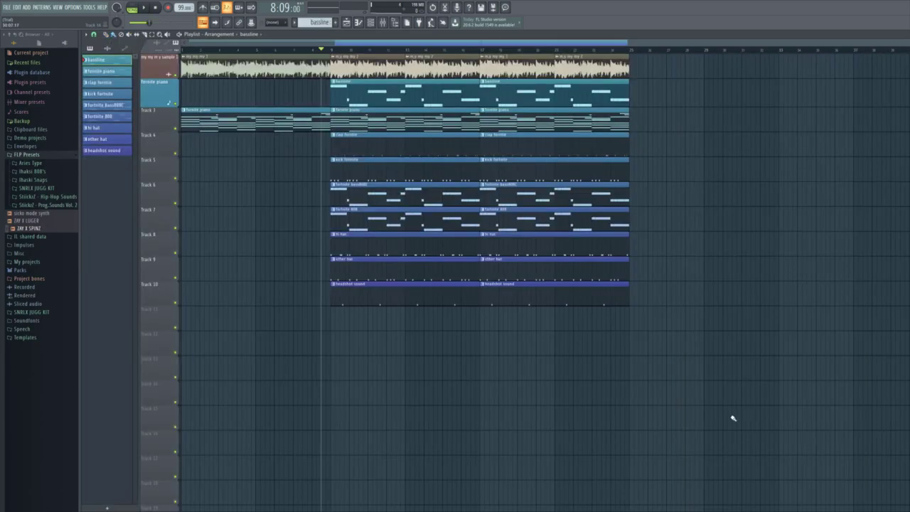